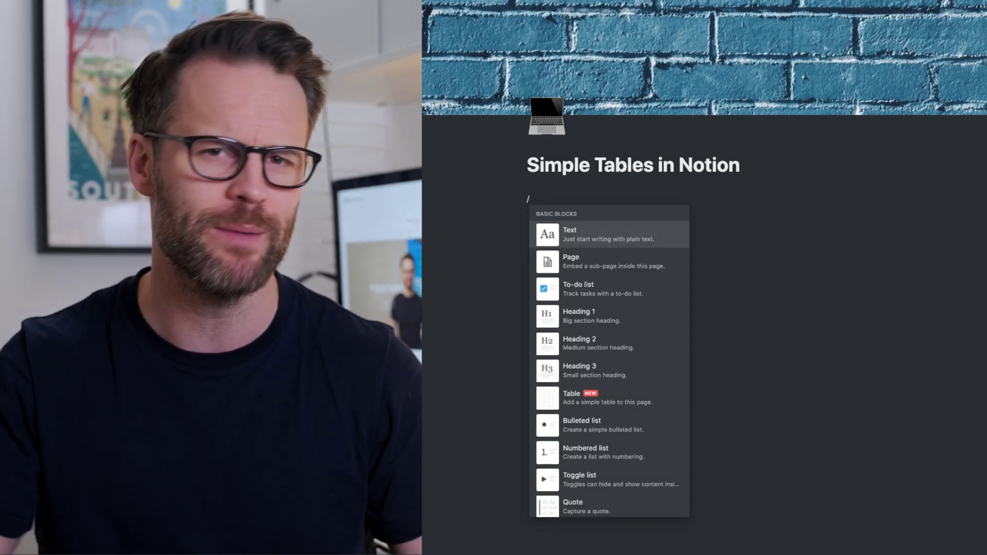
Step: Insert an empty simple table below the title and start a /d command beneath it
key("Return")
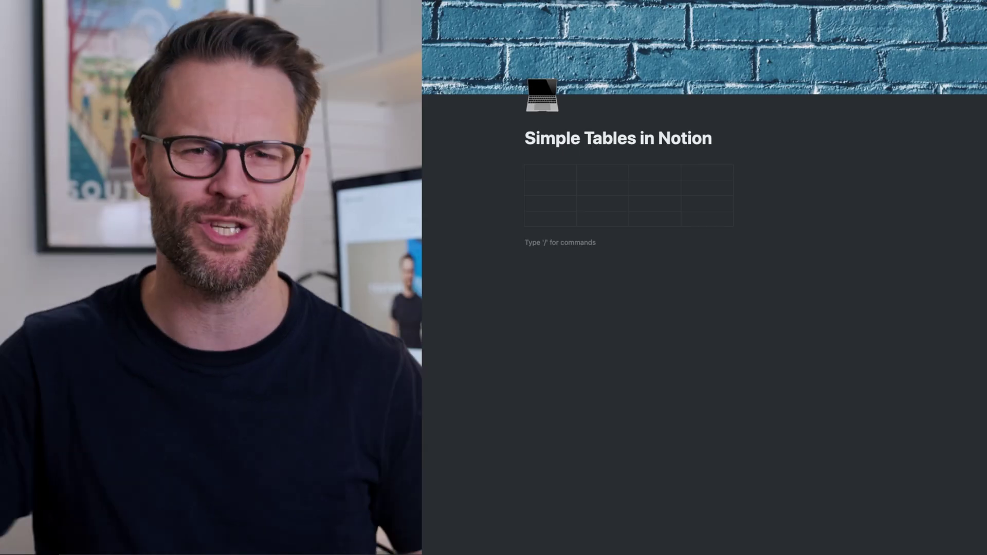
type("/d")
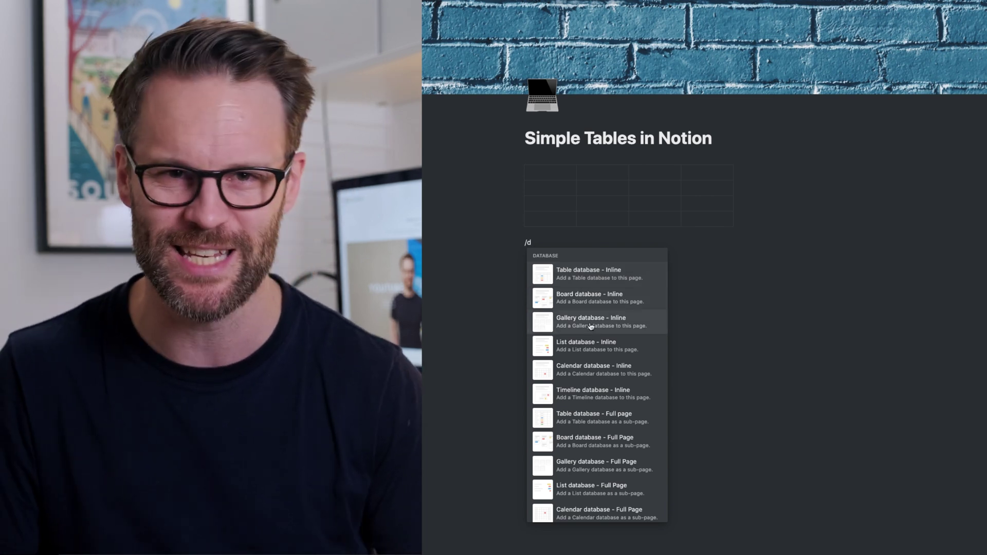
Step: Add an inline table database below the simple table
left_click(584, 284)
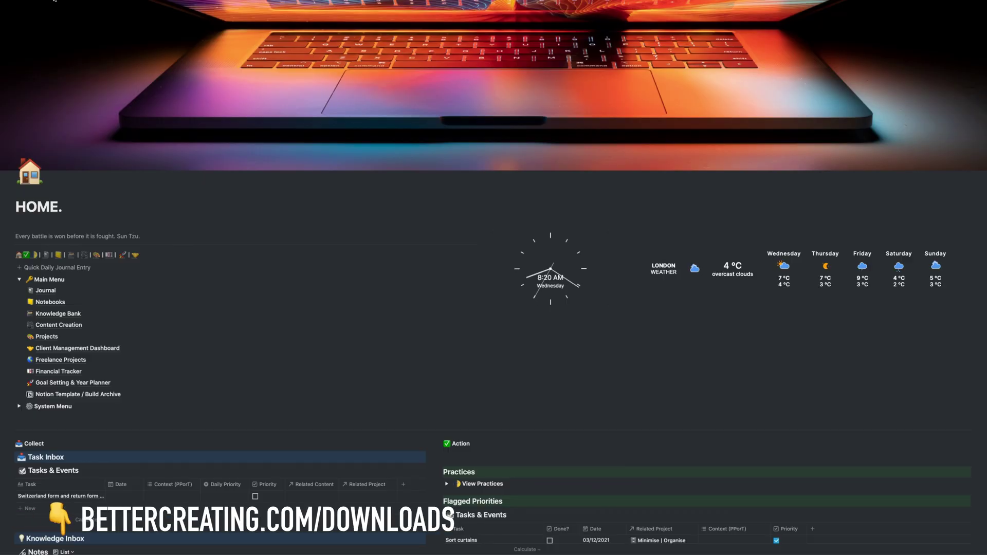
scroll(157, 112, "down", 5)
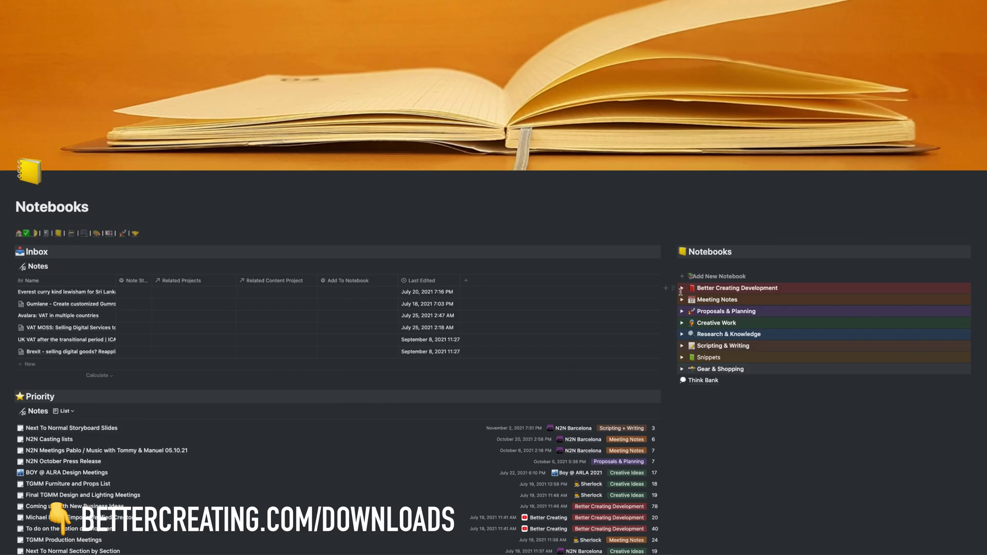
left_click(681, 289)
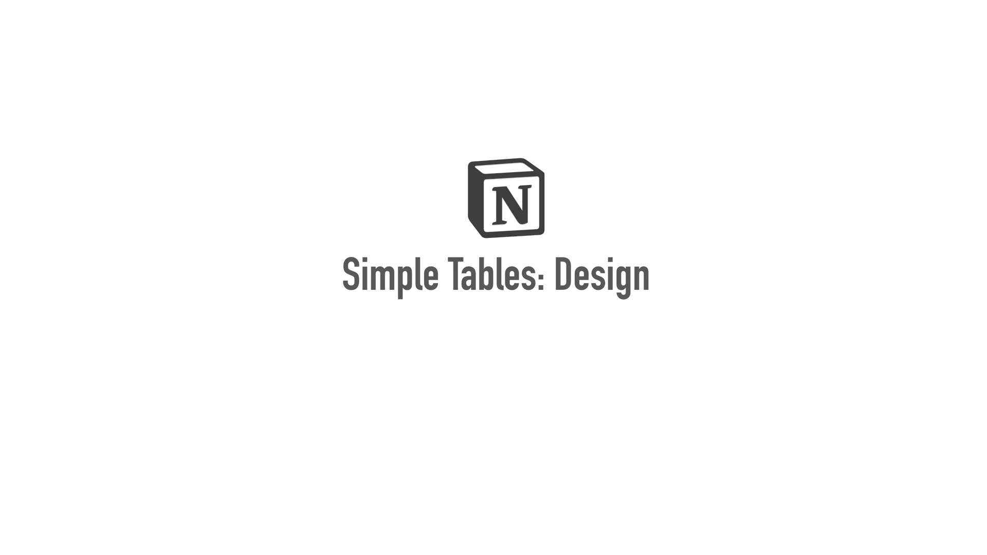
left_click(635, 183)
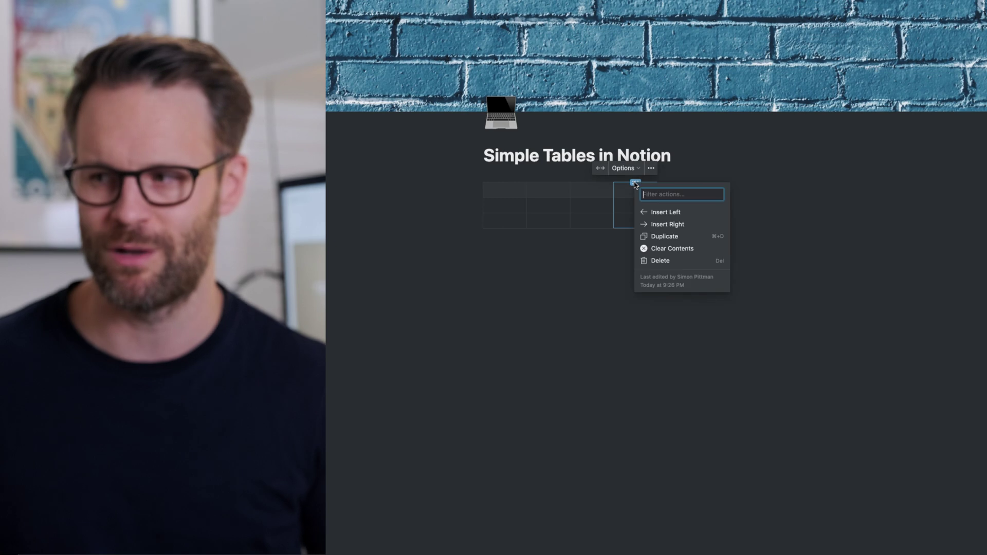
left_click(635, 170)
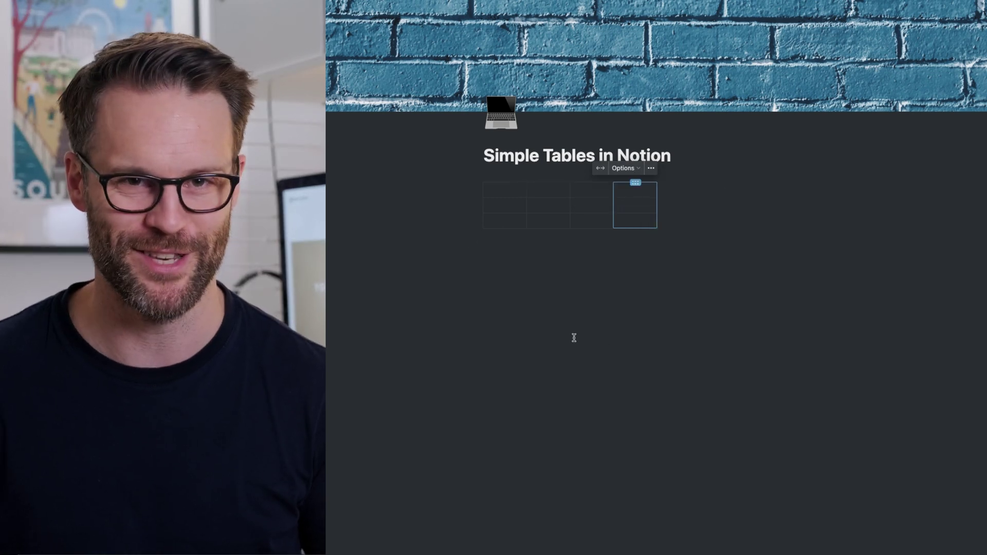
type("/da")
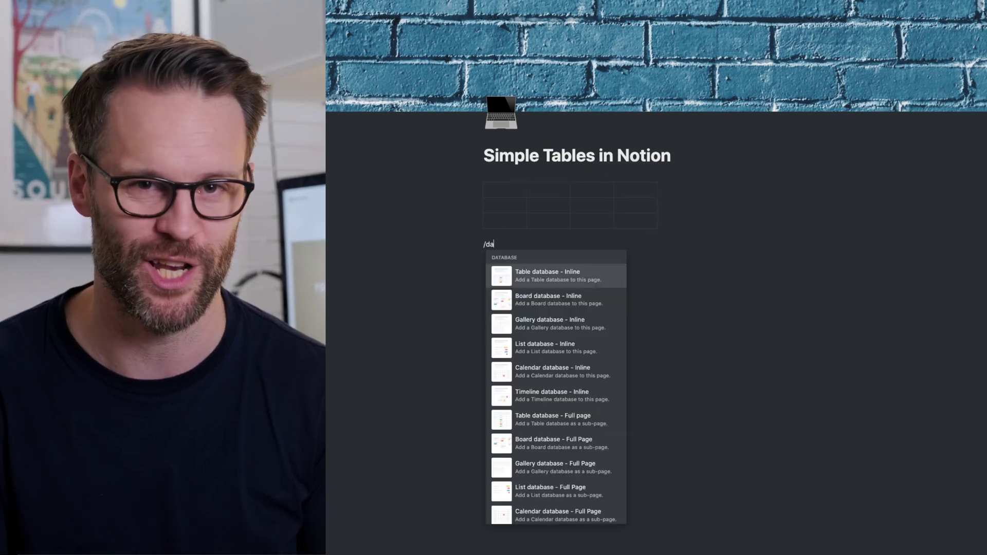
left_click(503, 267)
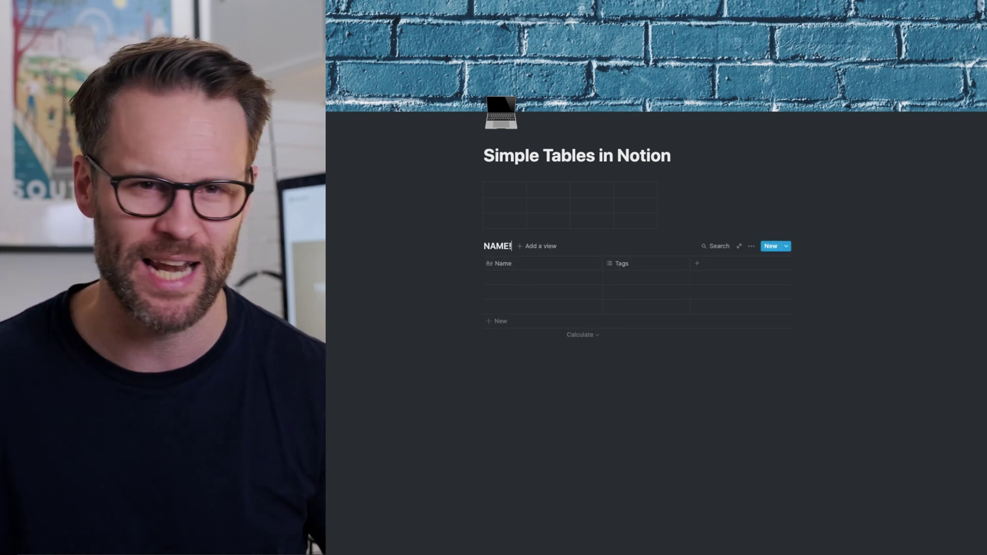
left_click_drag(476, 258, 535, 286)
left_click(478, 247)
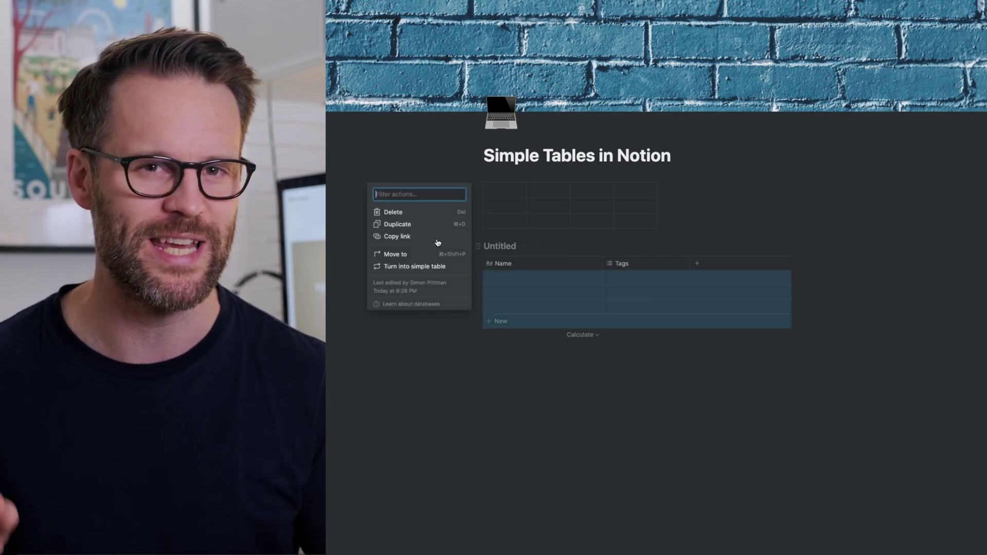
left_click(411, 209)
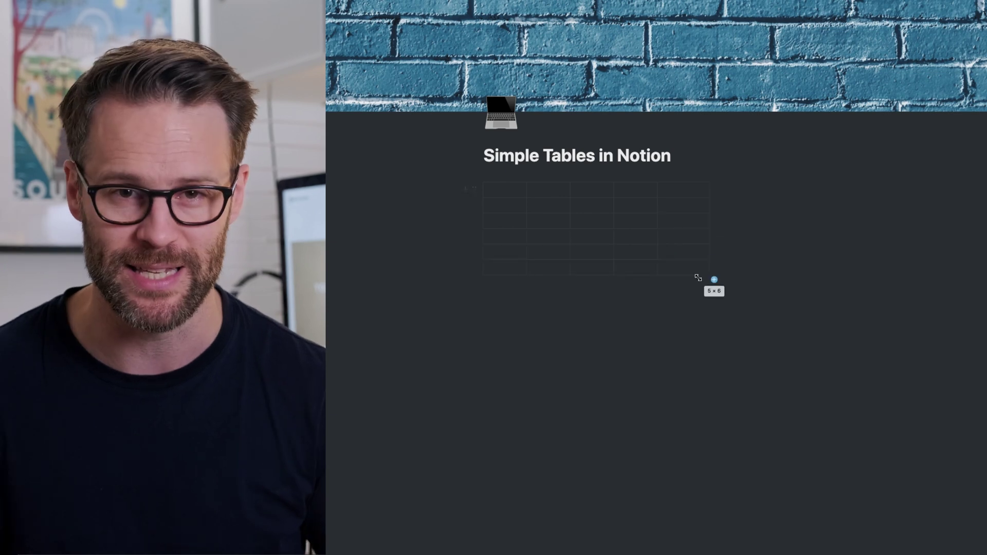
Step: Resize the simple table, then add a sixth column and a sixth row
left_click_drag(835, 340, 684, 251)
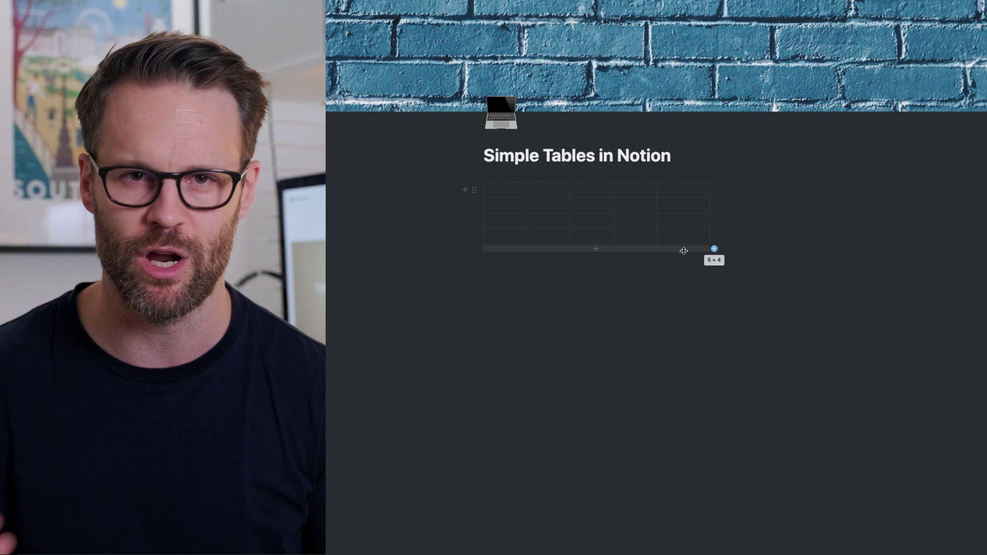
left_click(685, 189)
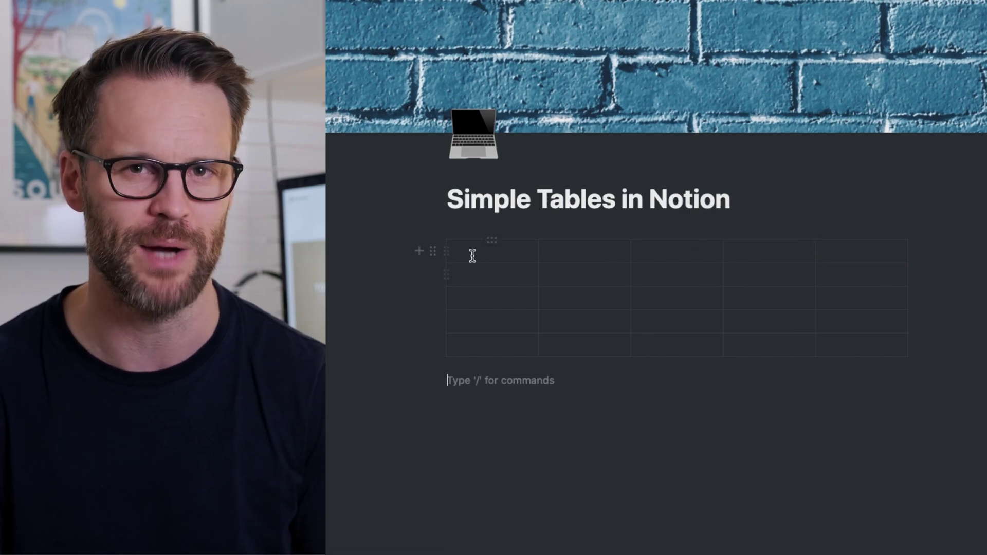
left_click(831, 290)
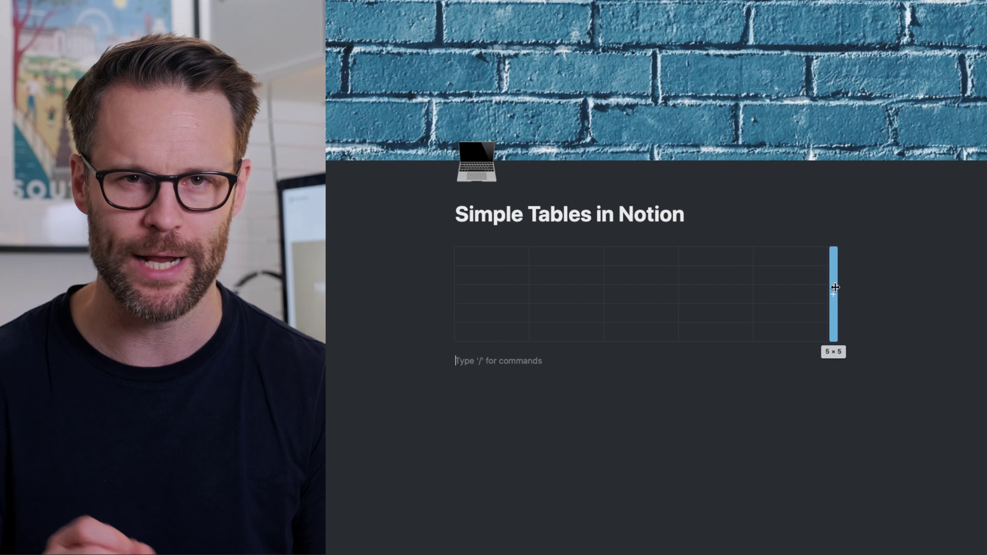
left_click(623, 350)
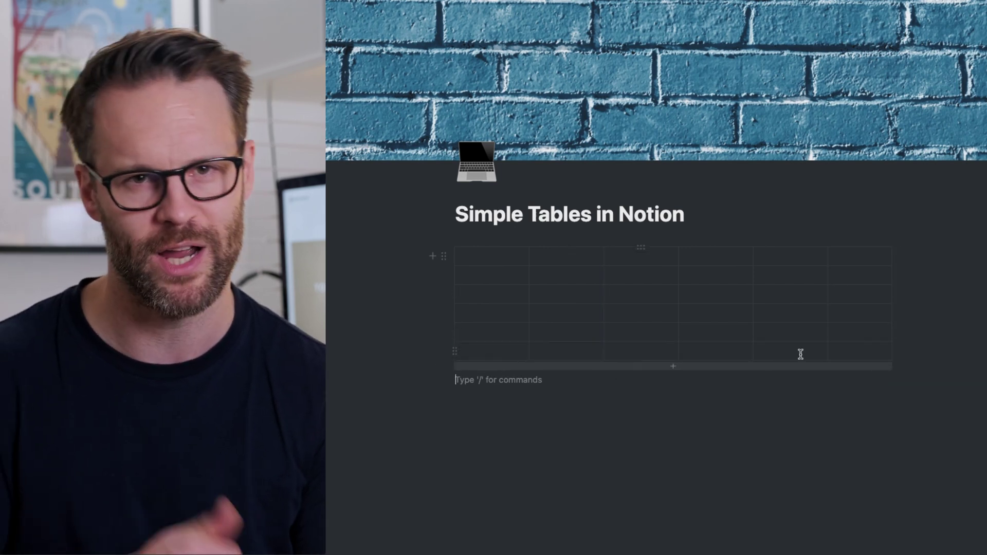
Step: Move the first column into second place and turn on header row and header column
left_click(455, 274)
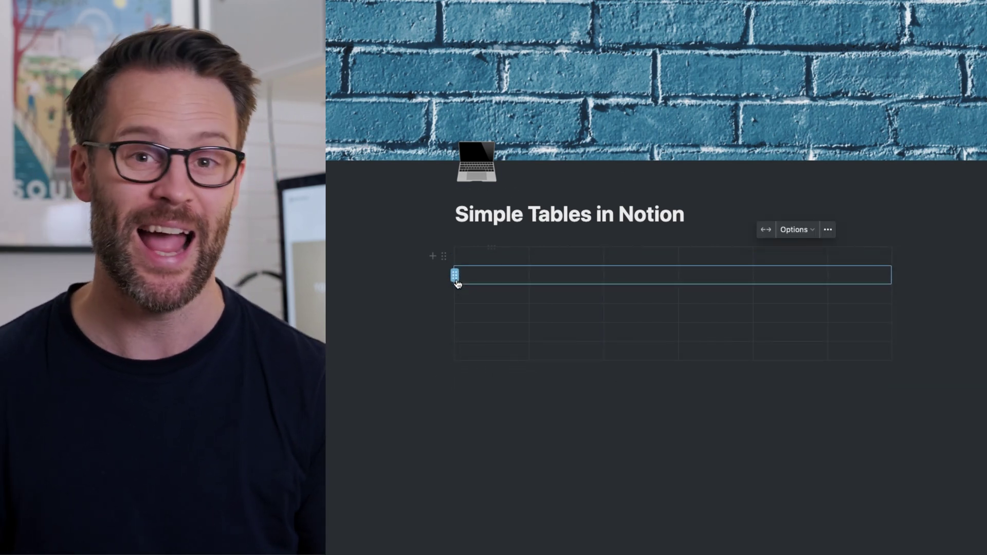
left_click_drag(491, 247, 552, 246)
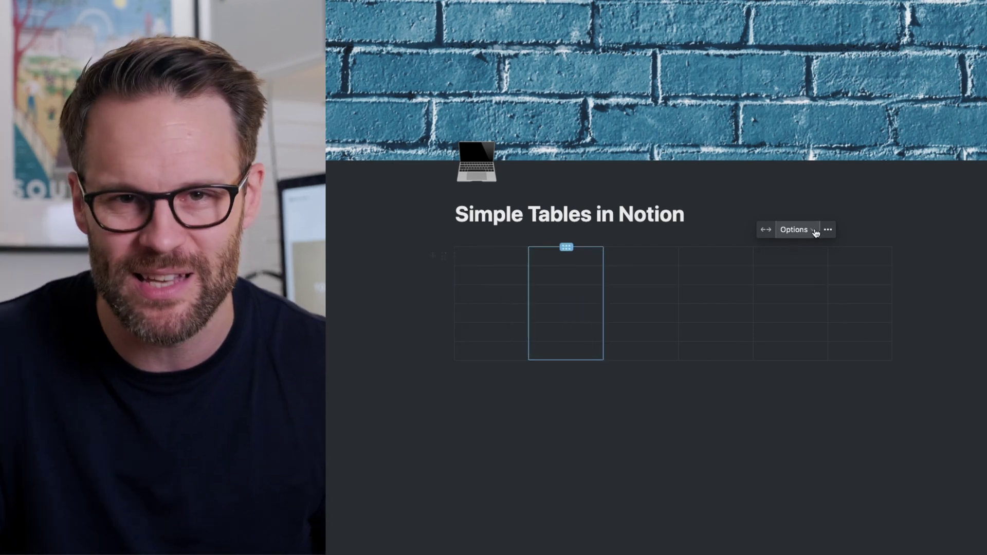
left_click(814, 235)
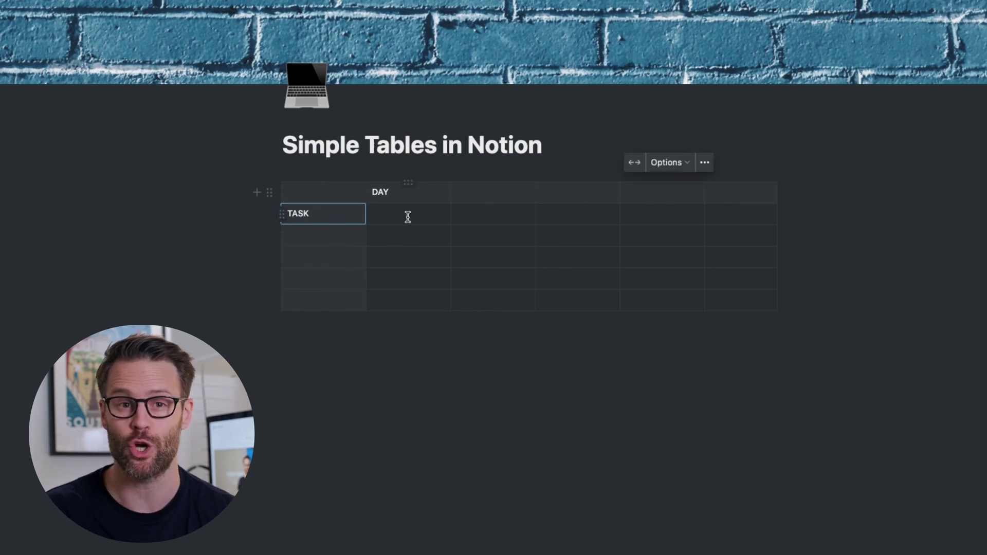
Step: Tint the DAY header text brown
double_click(381, 191)
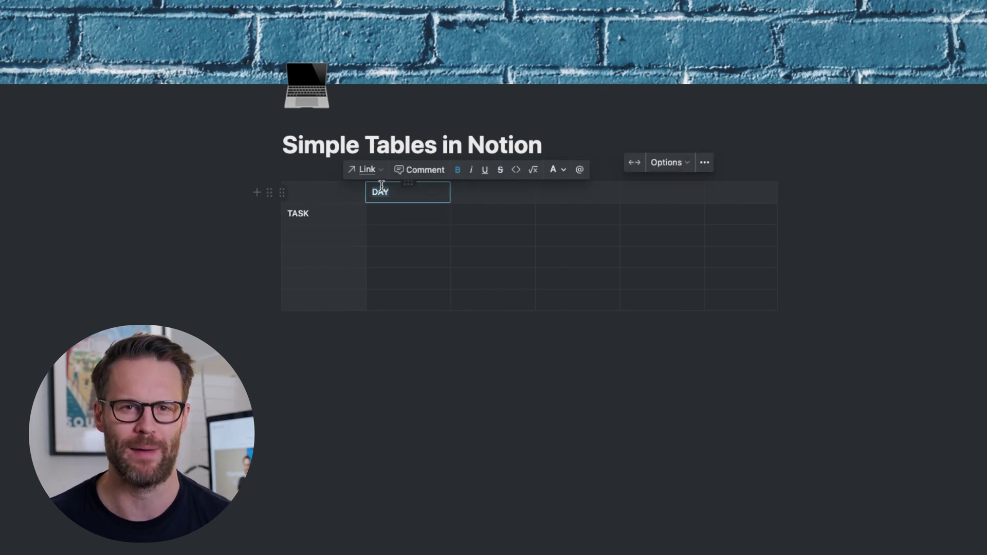
left_click(565, 171)
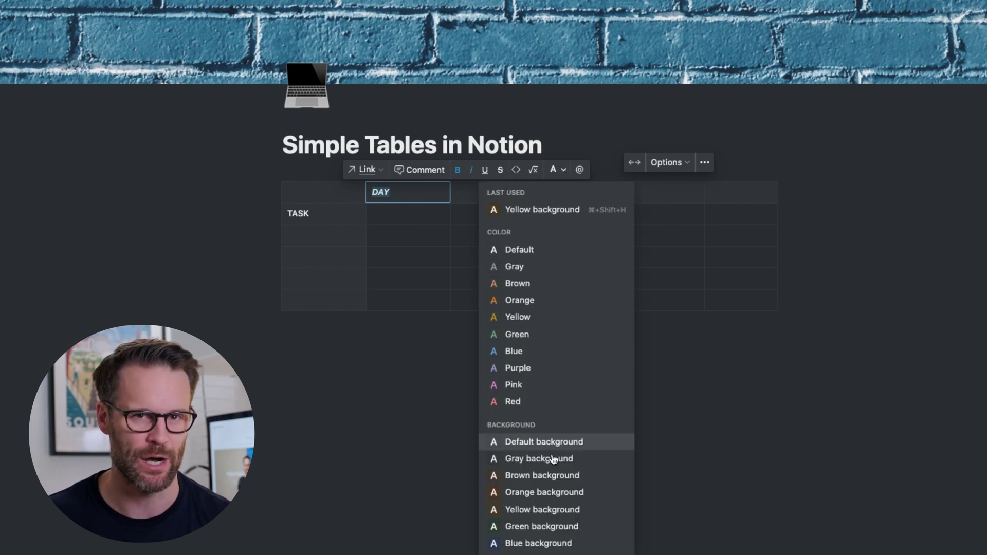
left_click(539, 472)
left_click(488, 254)
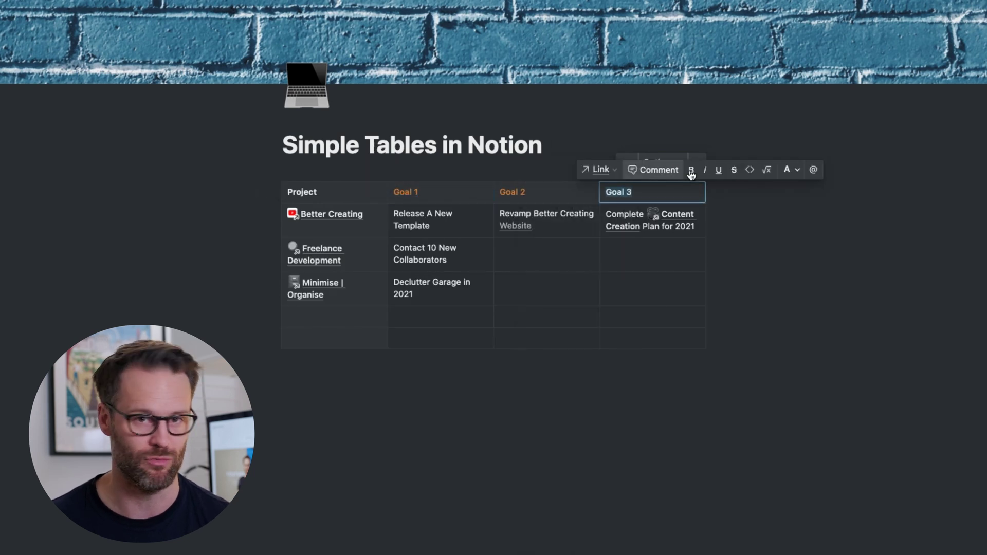
Step: Colour the Goal 3 header orange and the Project header green
left_click(788, 170)
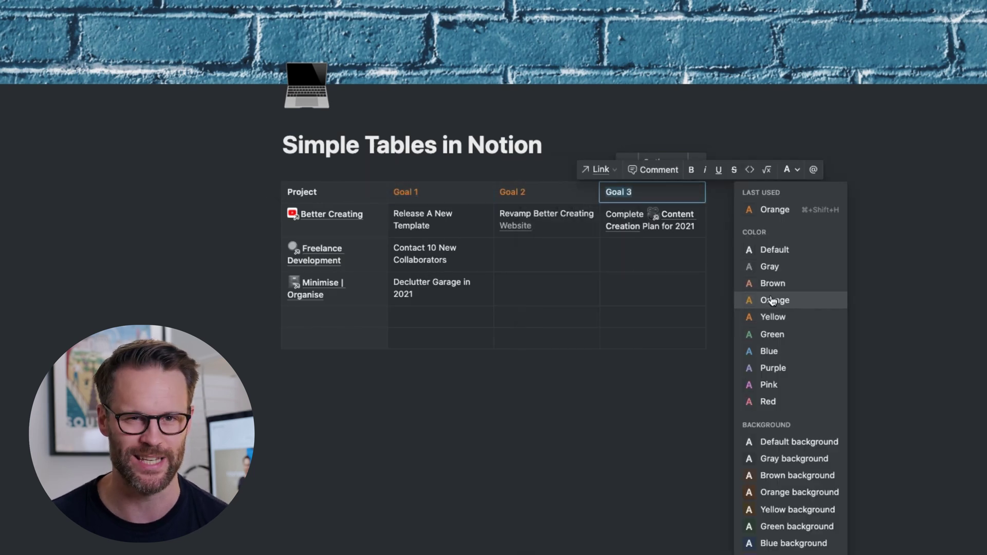
left_click(751, 299)
double_click(308, 192)
left_click(469, 169)
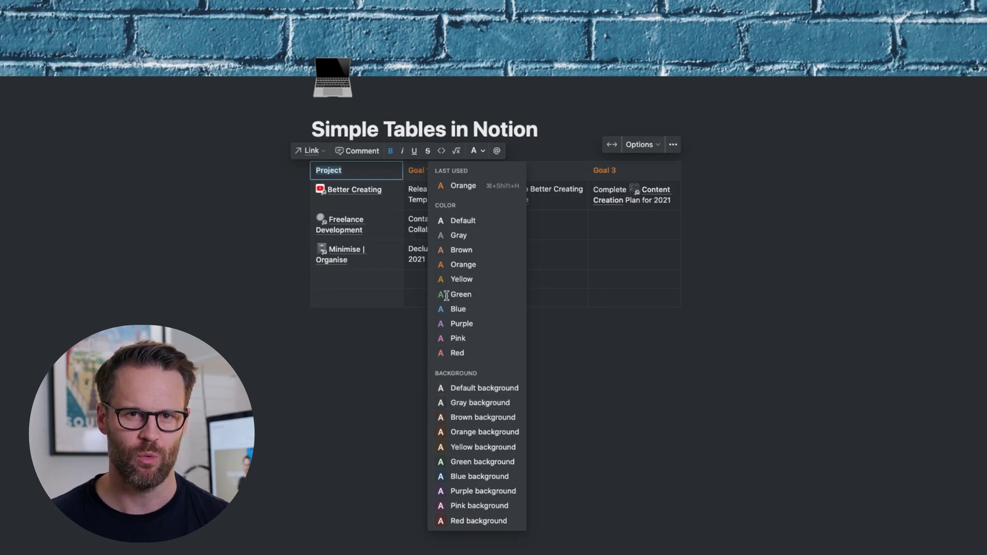
left_click(447, 296)
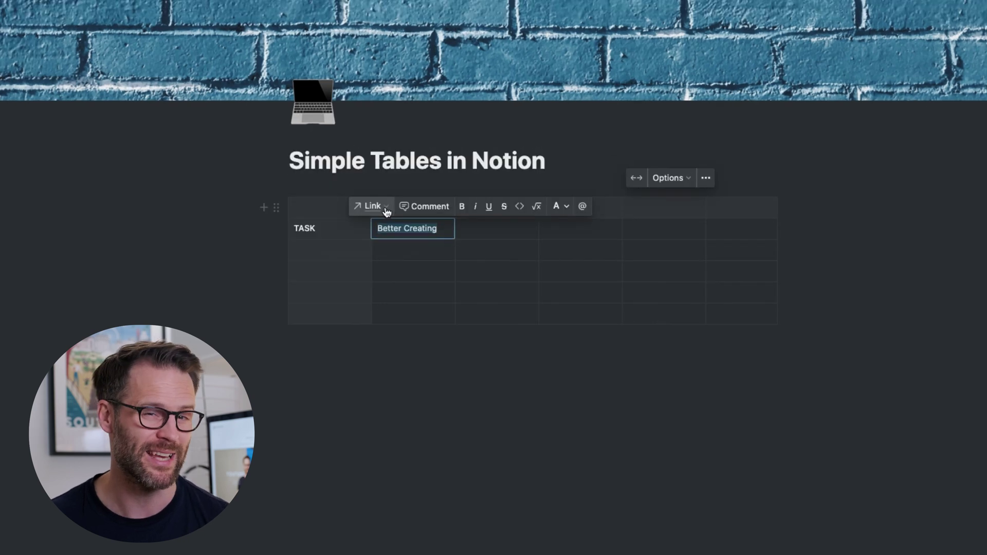
left_click(371, 206)
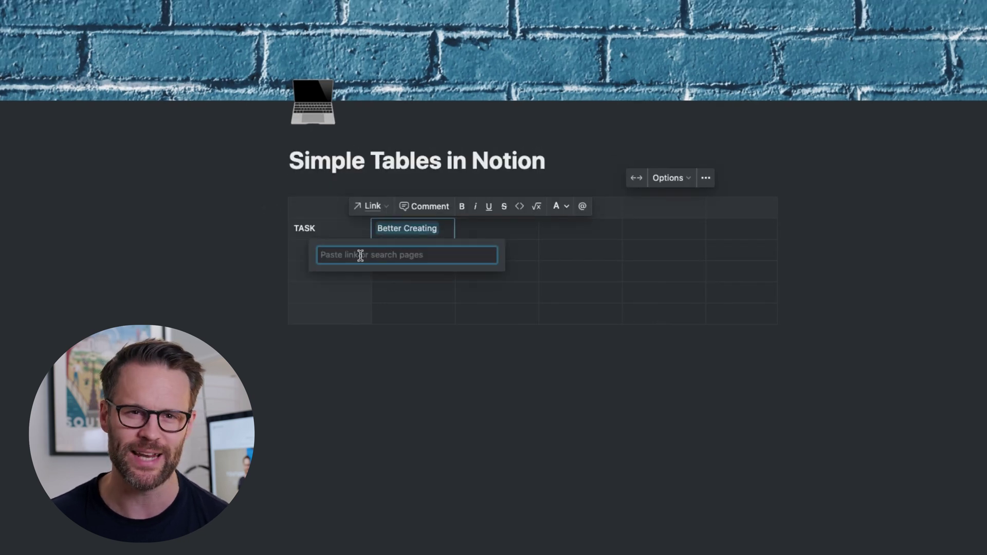
Step: Link Better Creating to bettercreating.com and link the cell to the Minimise | Organise page
type("bettercreating.com")
key("Return")
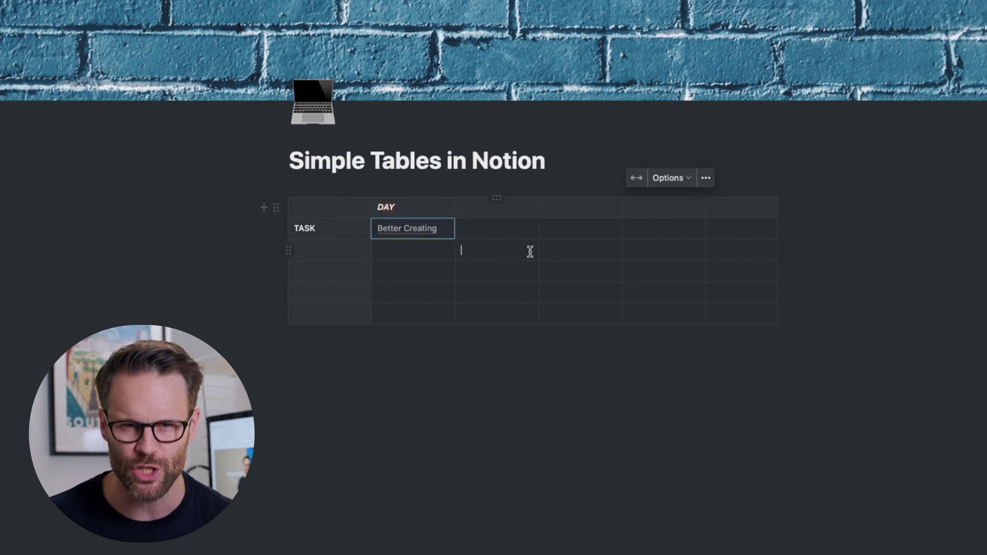
left_click(414, 235)
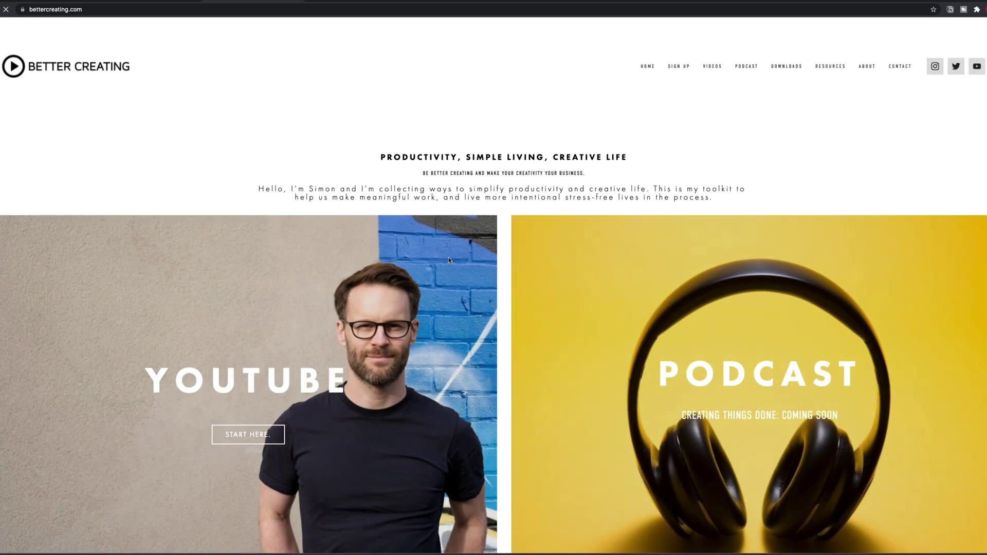
scroll(449, 257, "down", 1)
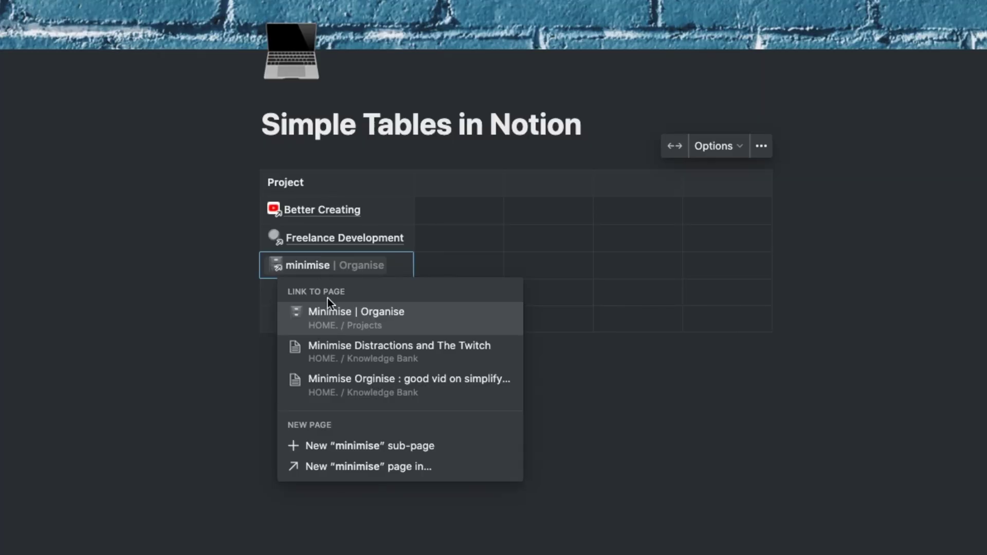
left_click(323, 312)
left_click(587, 417)
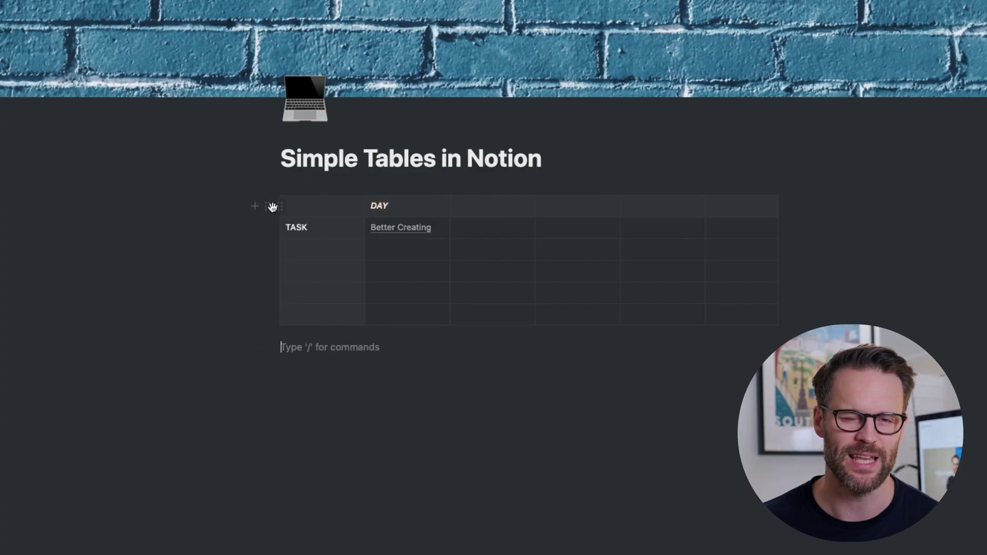
Step: Convert the table into a database, then back into an empty simple table
left_click(270, 208)
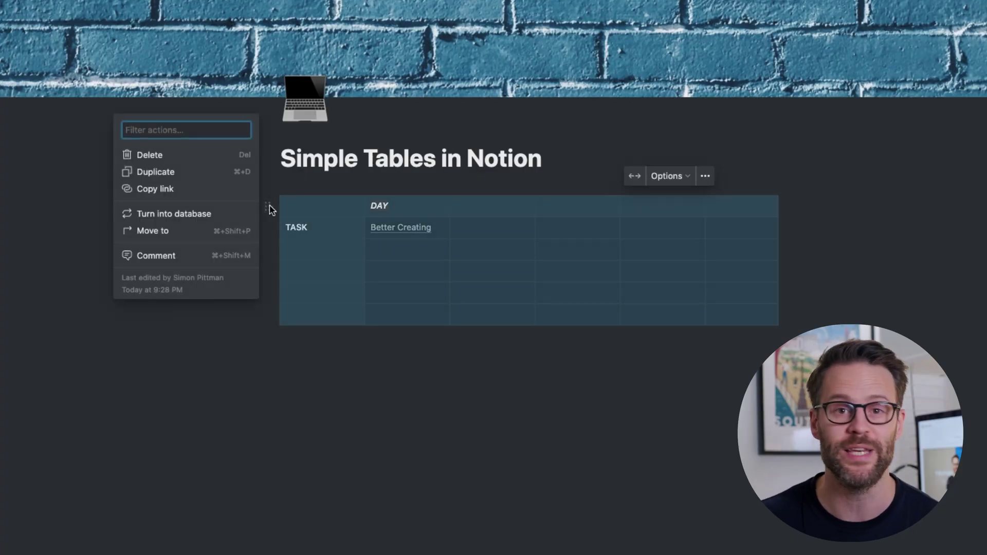
left_click(199, 214)
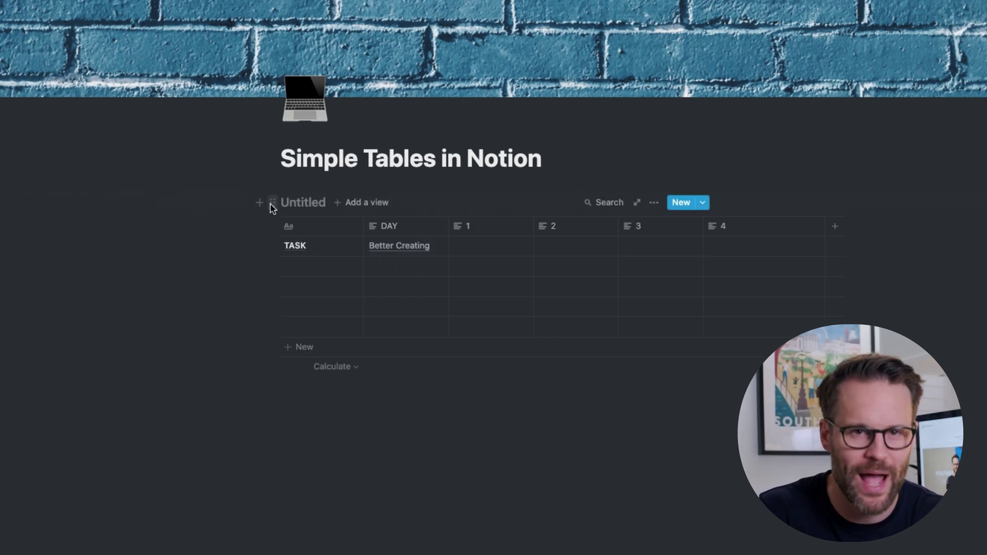
left_click(273, 208)
left_click(195, 230)
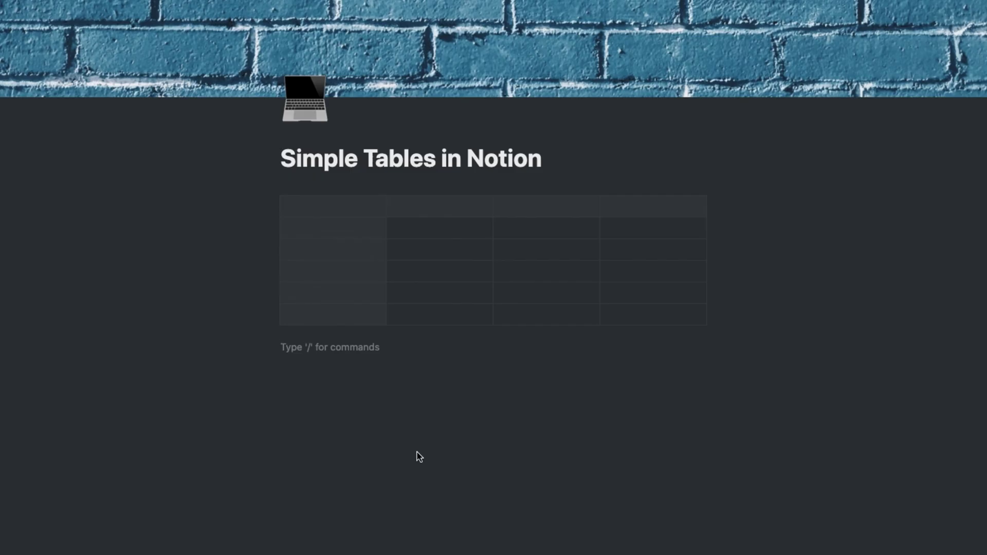
Step: Paste the copied scene rows from the spreadsheet into the empty Notion table
key("super+Tab")
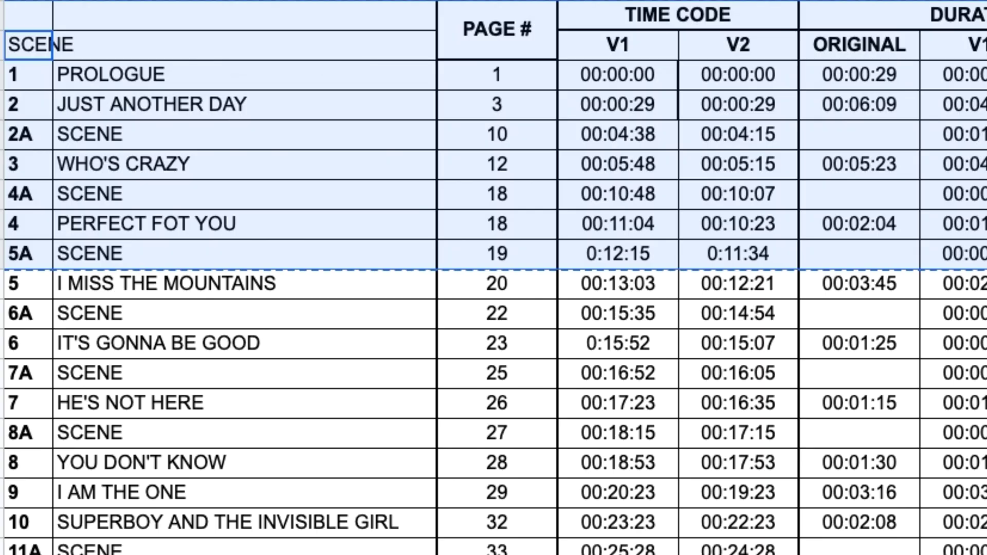
key("super+Tab")
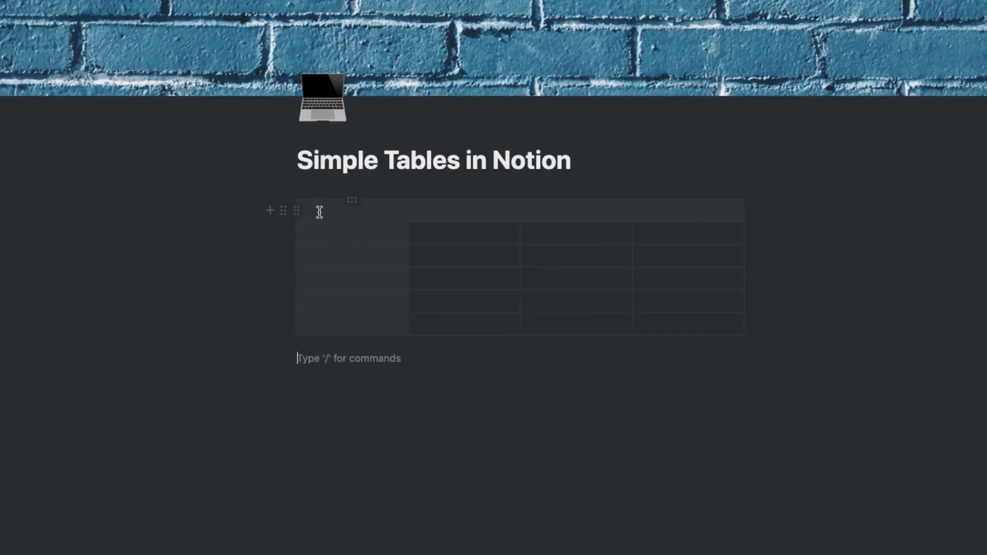
type("PAGE #\tTIME CODE SCENE\t\tV1\tV2 1\tPROLOGUE\t1\t00:00:00 2\tJUST ANOTHER DAY\t3\t00:00:29 2A\tSCENE\t10\t00:04:38 3\tWHO'S CRAZY\t12\t00:05:48 5A\tSCENE\t19\t0:12:15 4\tPERFECT FOT YOU\t18\t00:11:04 4A\tSCENE\t18\t00:10:48")
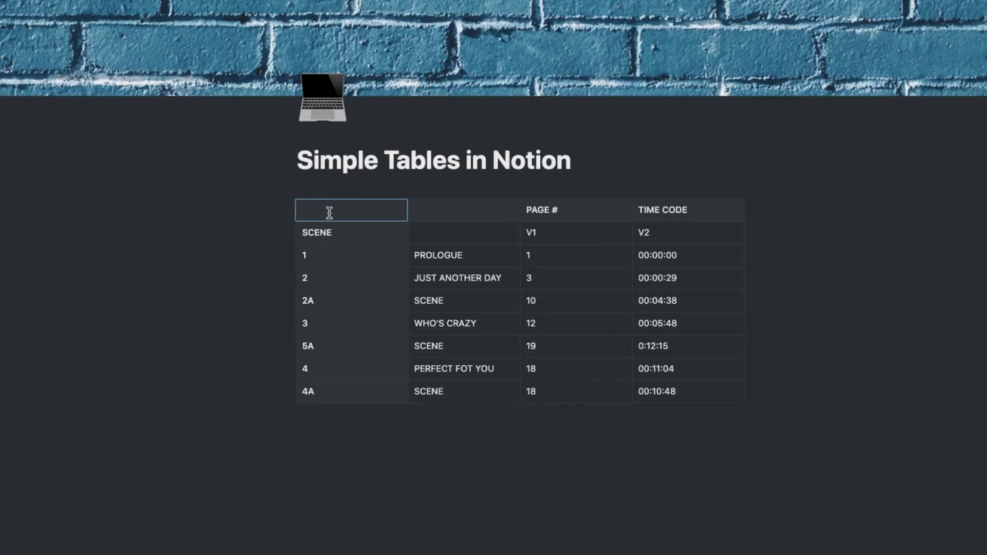
left_click(422, 511)
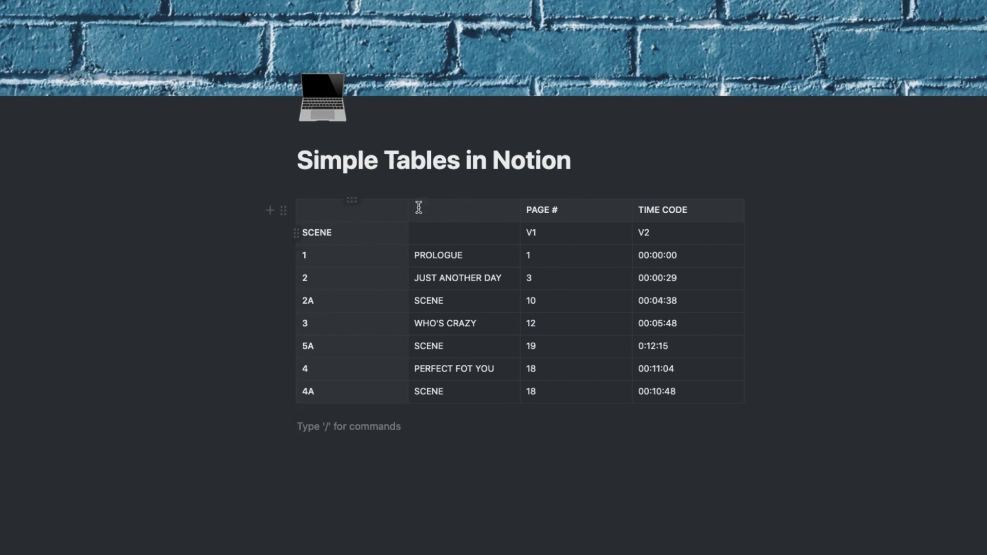
key("Escape")
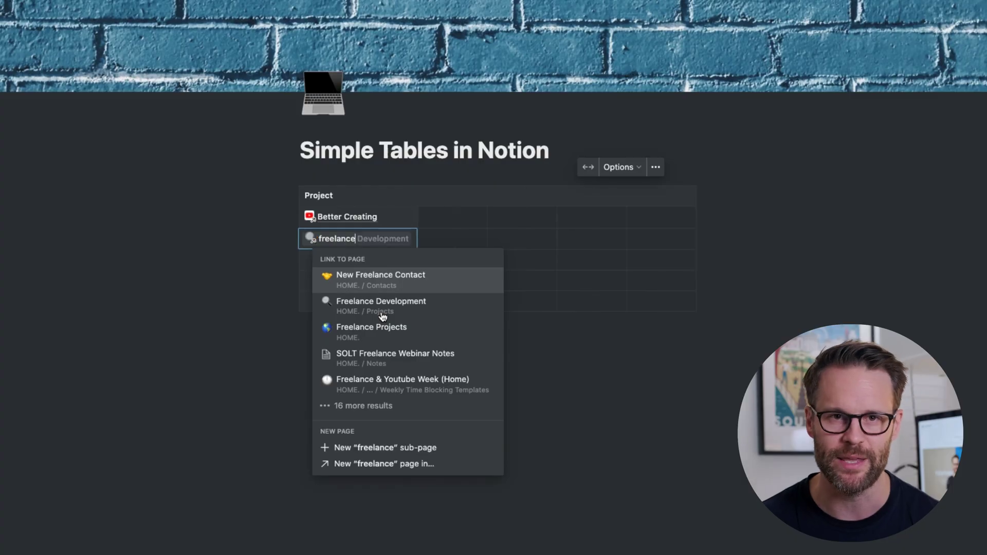
Step: Insert an @-mention of the Better Creating page into the TASK row cell
left_click(382, 313)
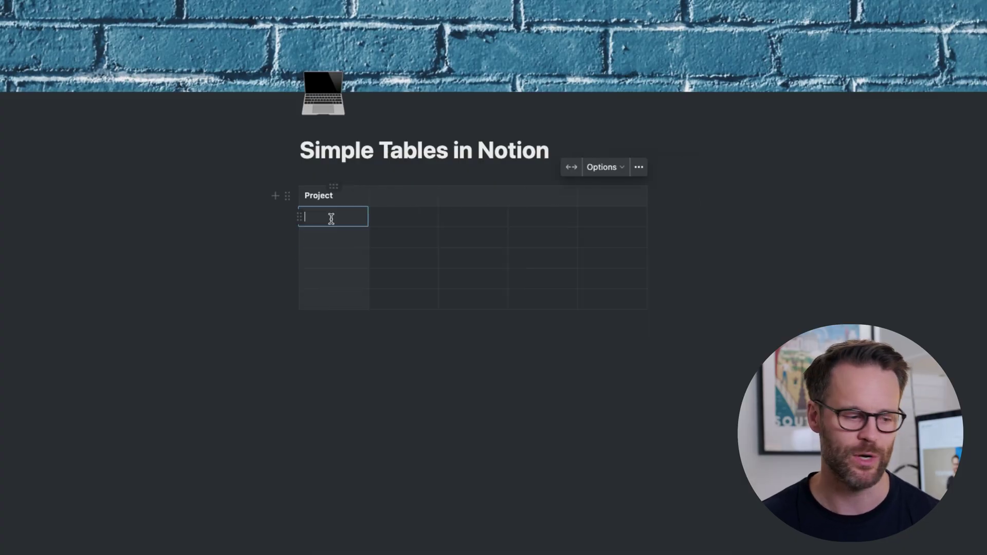
type("@")
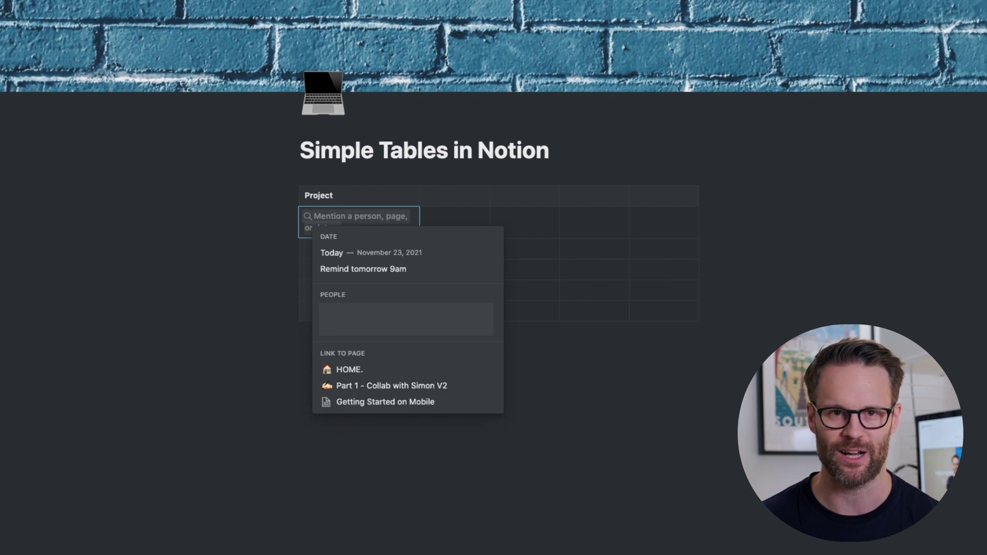
type("2")
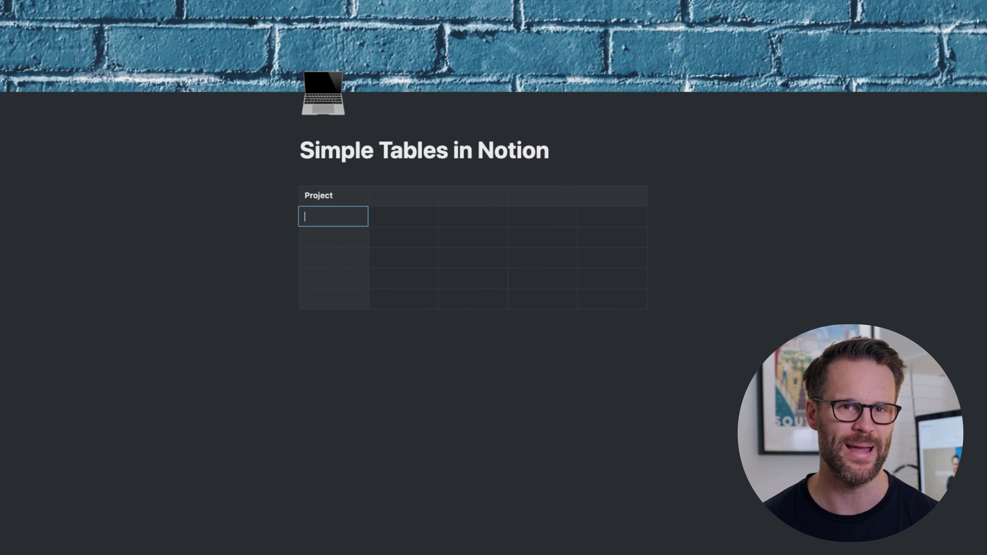
type("@better crea")
left_click(344, 329)
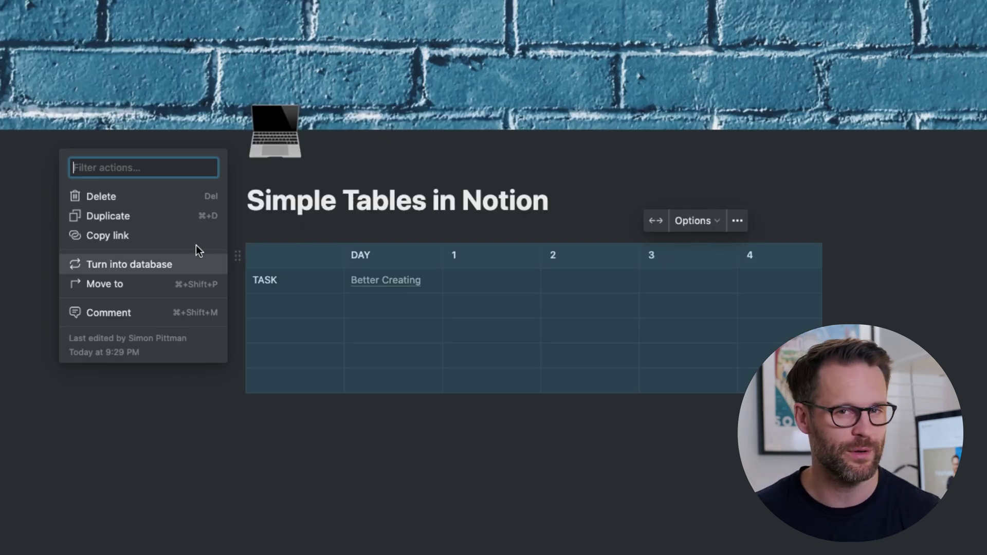
Step: Clear the DAY and 1–4 labels from the table's header row
left_click(259, 257)
left_click(258, 256)
left_click(246, 255)
left_click(319, 383)
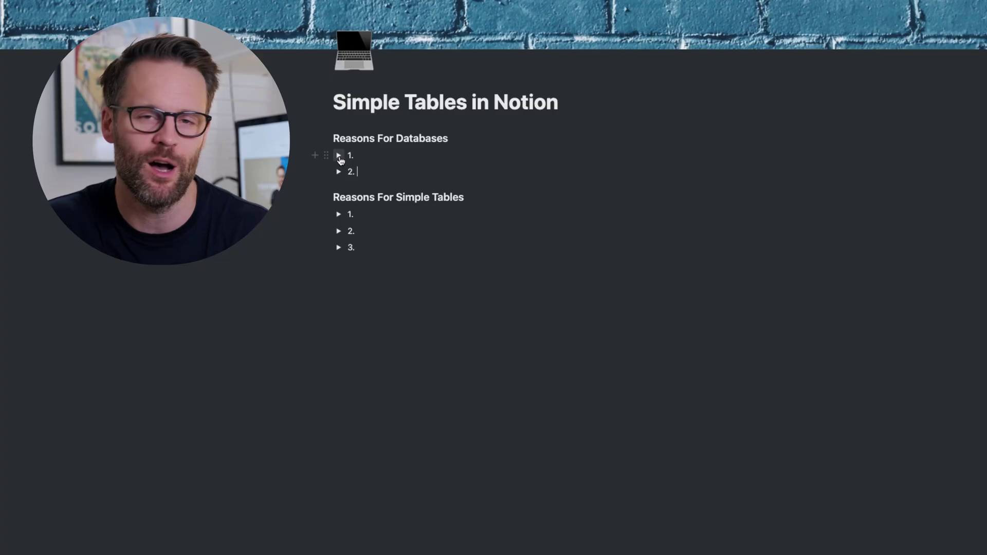
Step: Expand the two Reasons For Databases toggles to show the Today, Tomorrow and Live References examples
left_click(339, 155)
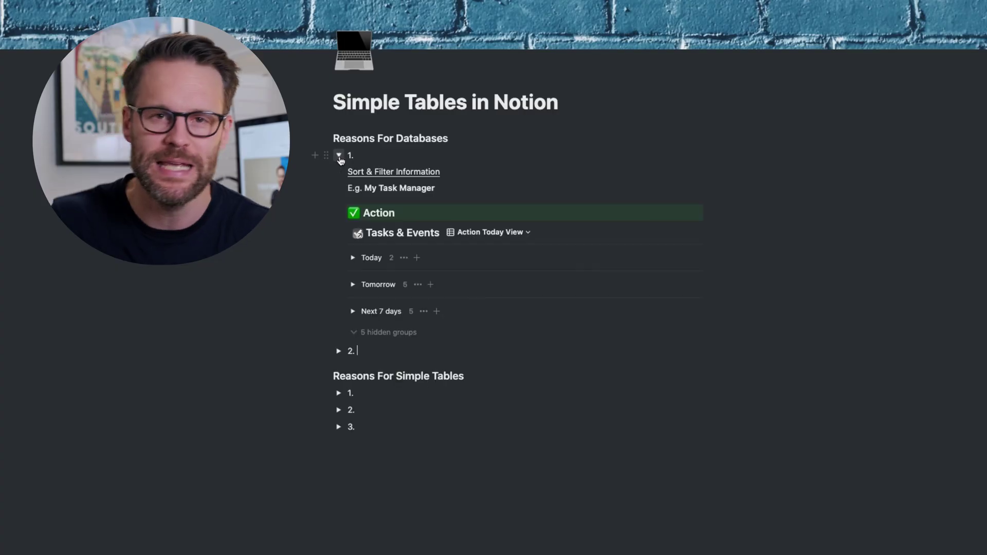
left_click(353, 259)
left_click(353, 378)
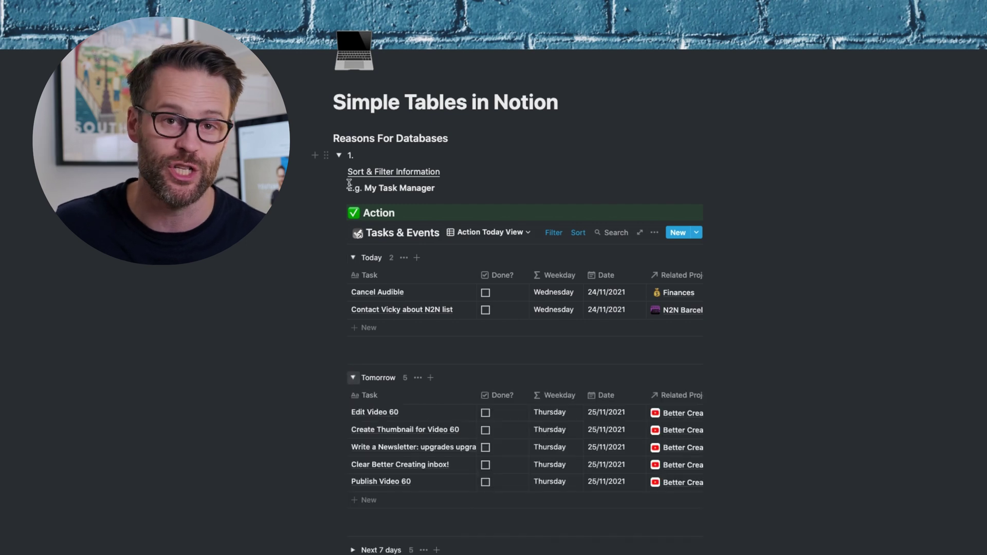
left_click(339, 155)
left_click(340, 171)
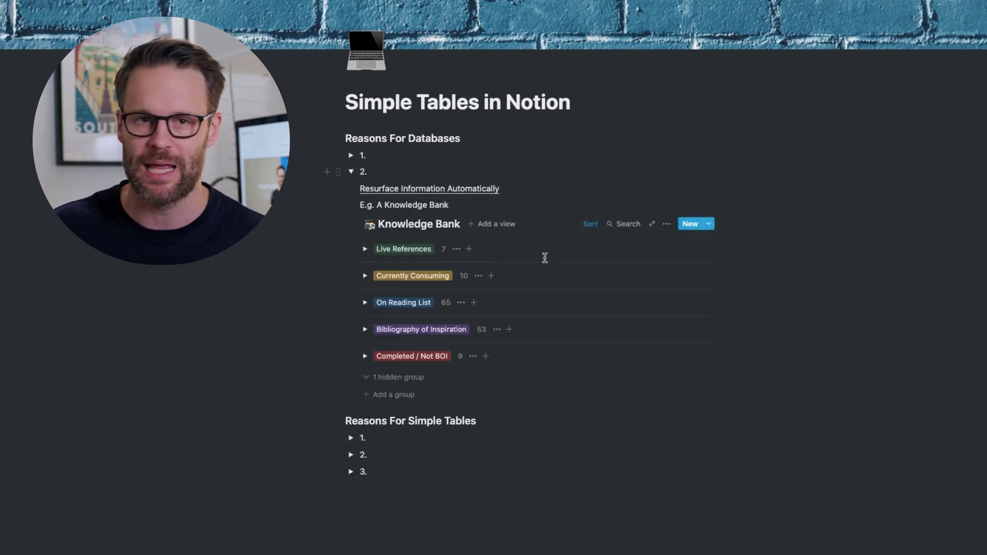
left_click(353, 249)
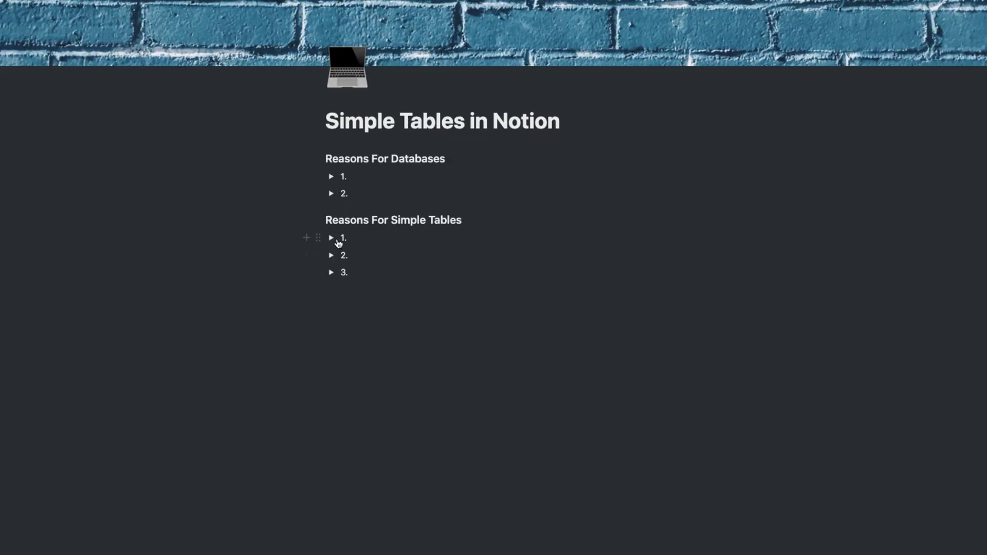
Step: Expand and then collapse the first two reasons to preview the Goals table and weekly schedule
left_click(331, 239)
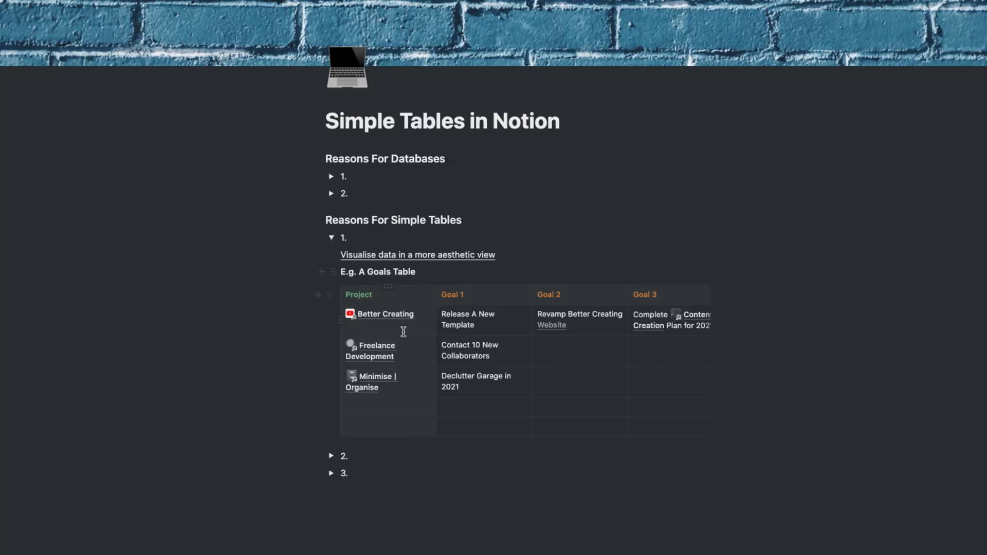
key("Escape")
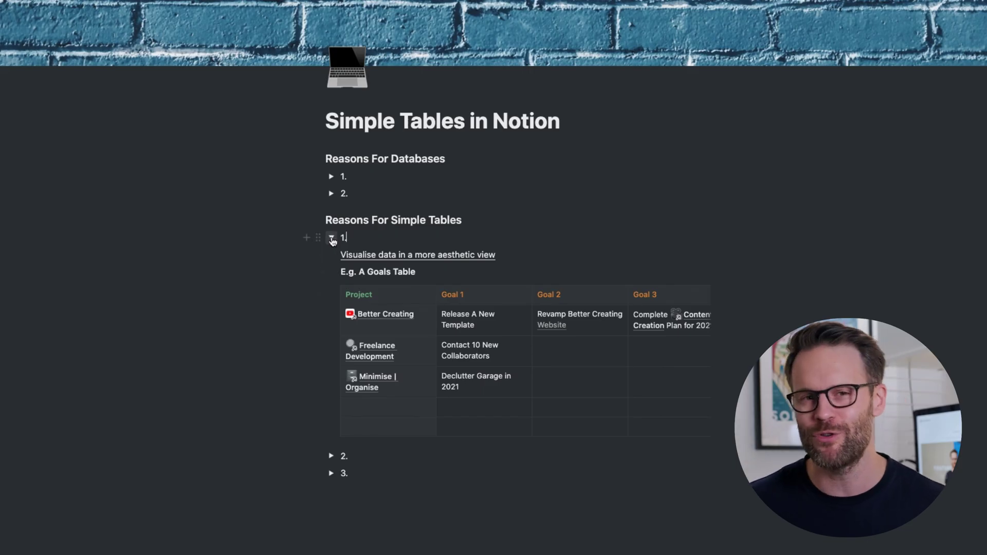
left_click(332, 238)
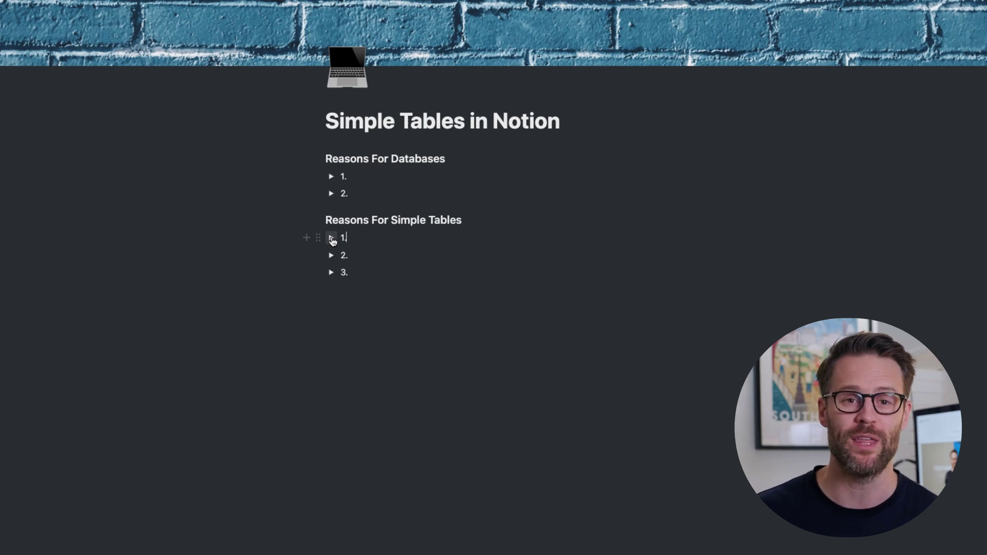
left_click(332, 256)
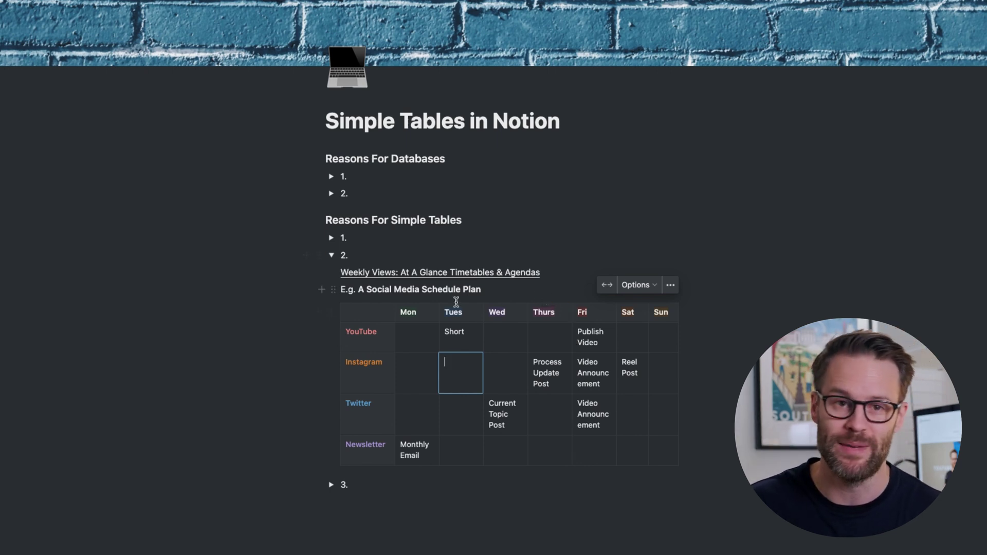
left_click(332, 256)
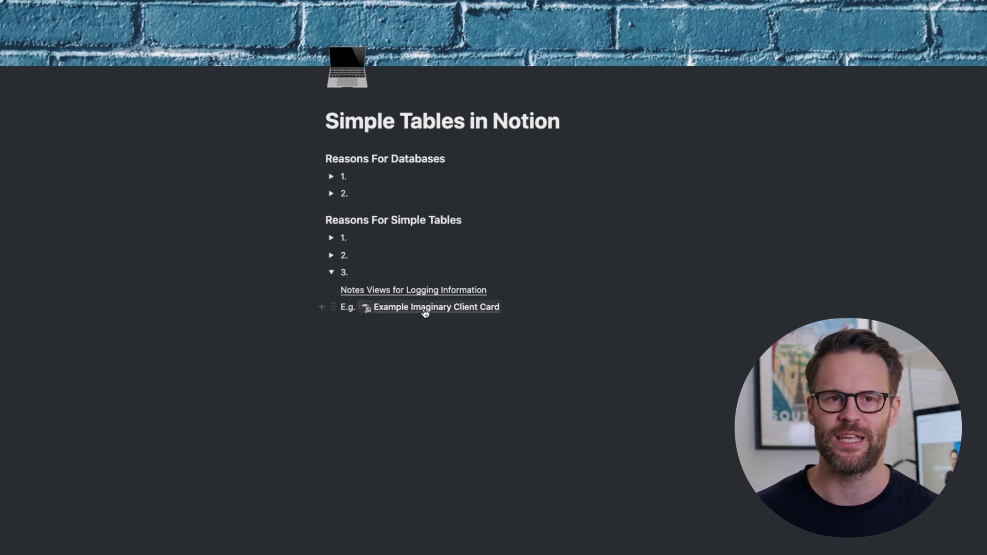
Step: Open the Example Imaginary Client Card page and preview the client card over the dashboard
left_click(425, 308)
scroll(482, 334, "down", 5)
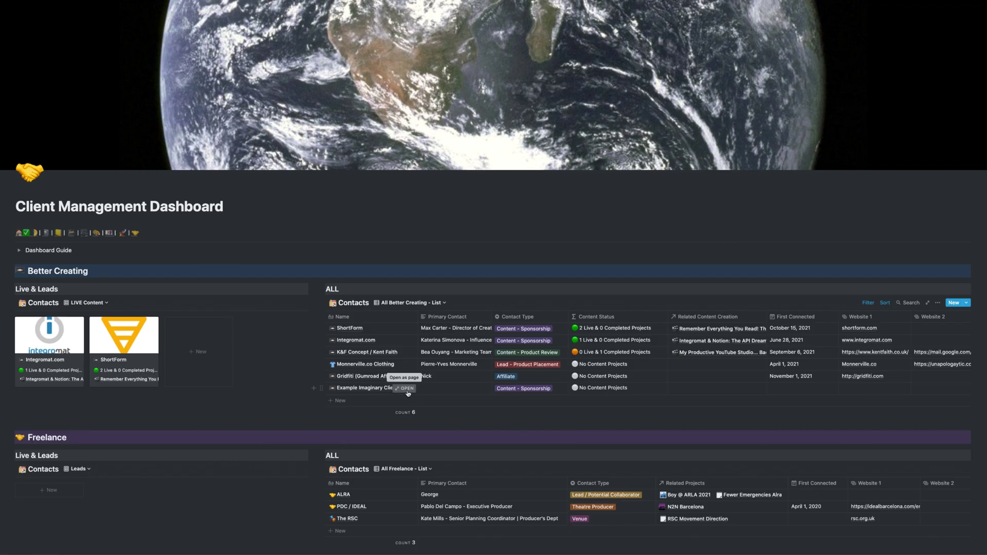
left_click(407, 389)
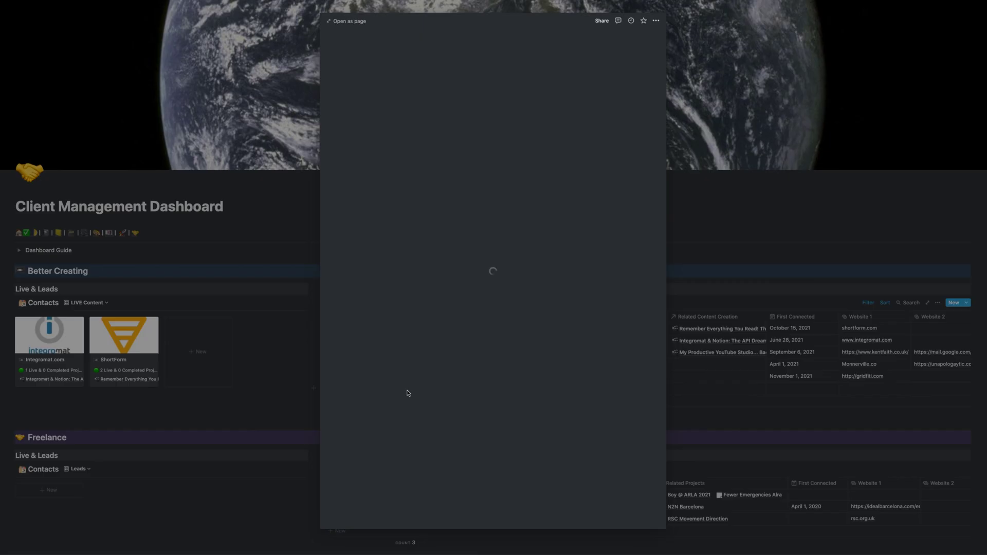
scroll(632, 326, "down", 5)
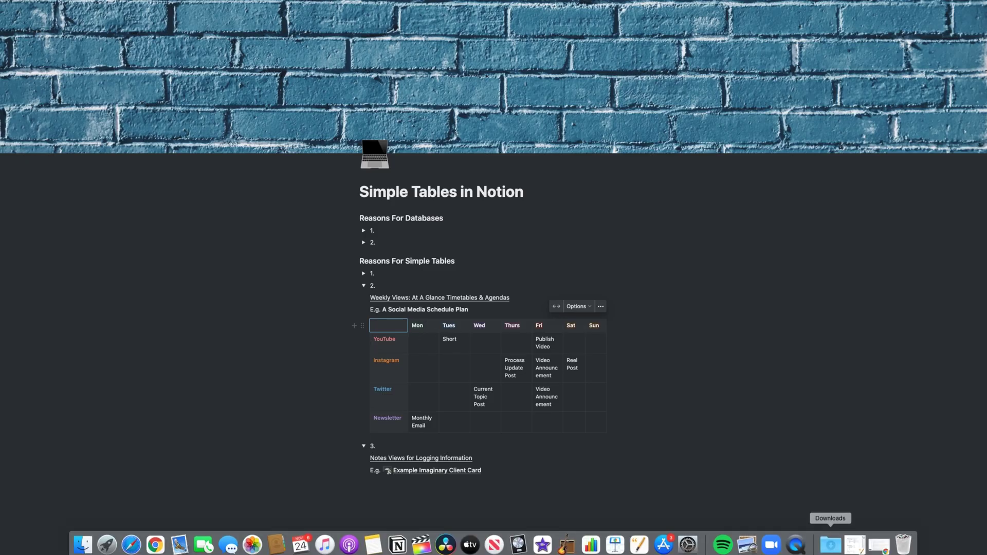
Step: Restore the rehearsal schedule, select the Wed 27 Oct afternoon cell, and regroup by Related Projects
left_click(856, 546)
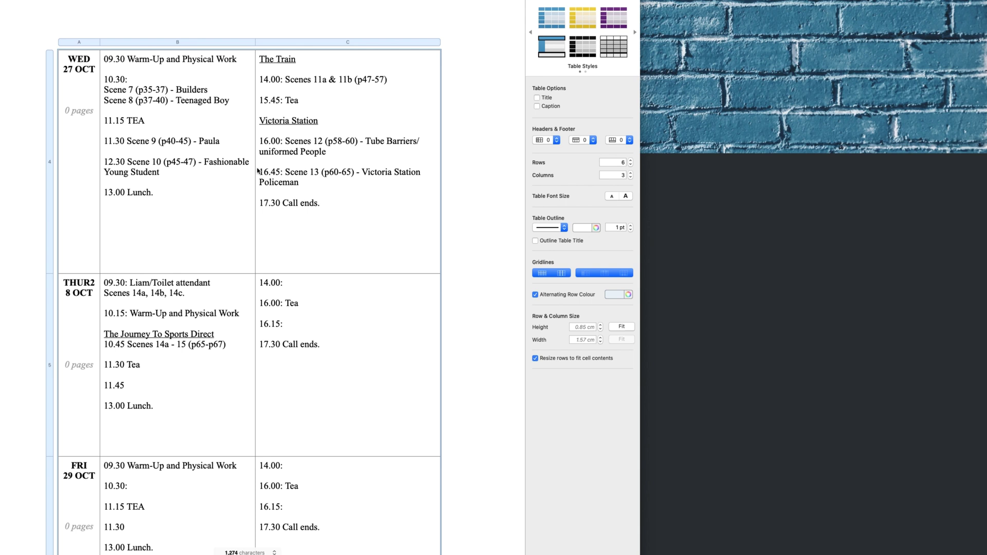
left_click(323, 221)
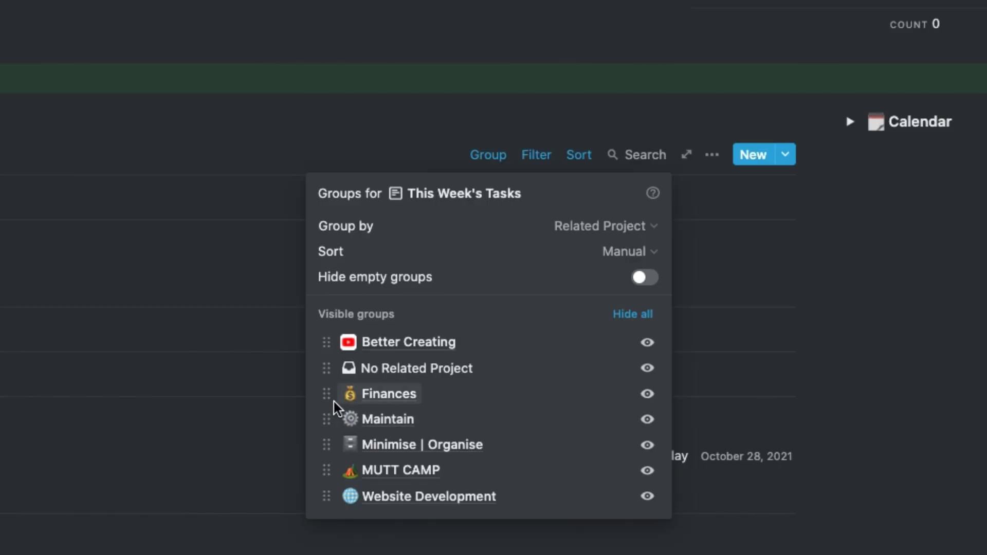
left_click_drag(325, 393, 326, 367)
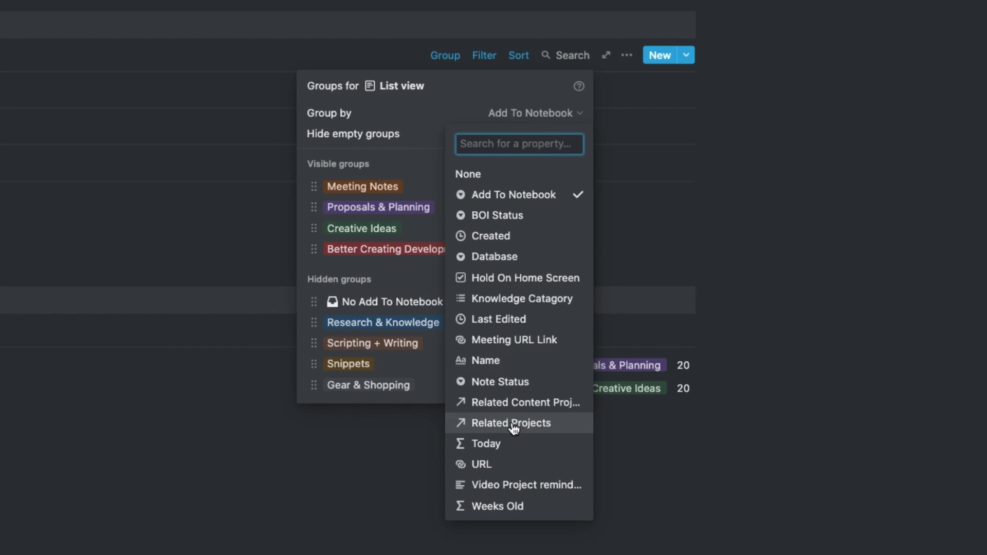
left_click(518, 434)
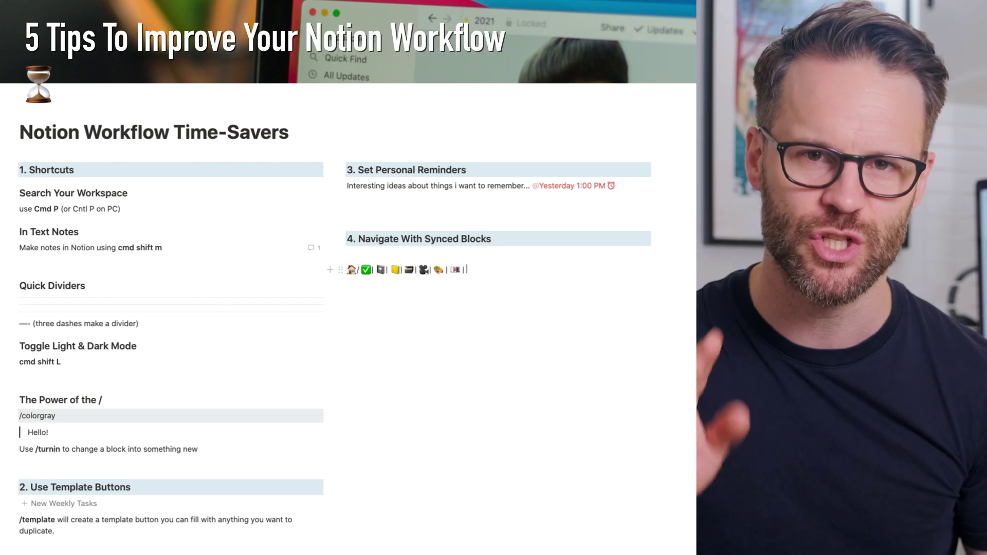
Step: Insert an emoji with /emo, then collapse the HOME page's Main Menu toggle
type("/emo")
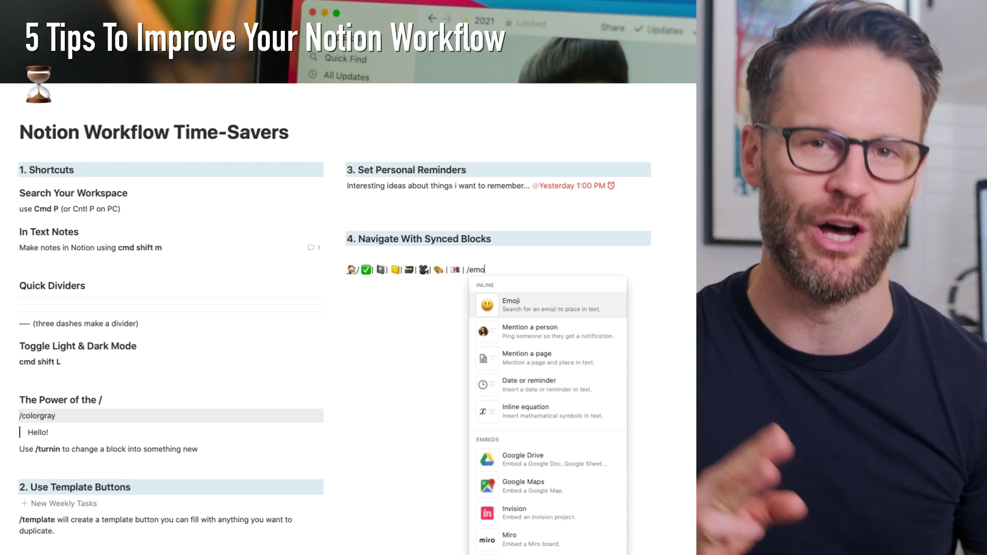
left_click(513, 304)
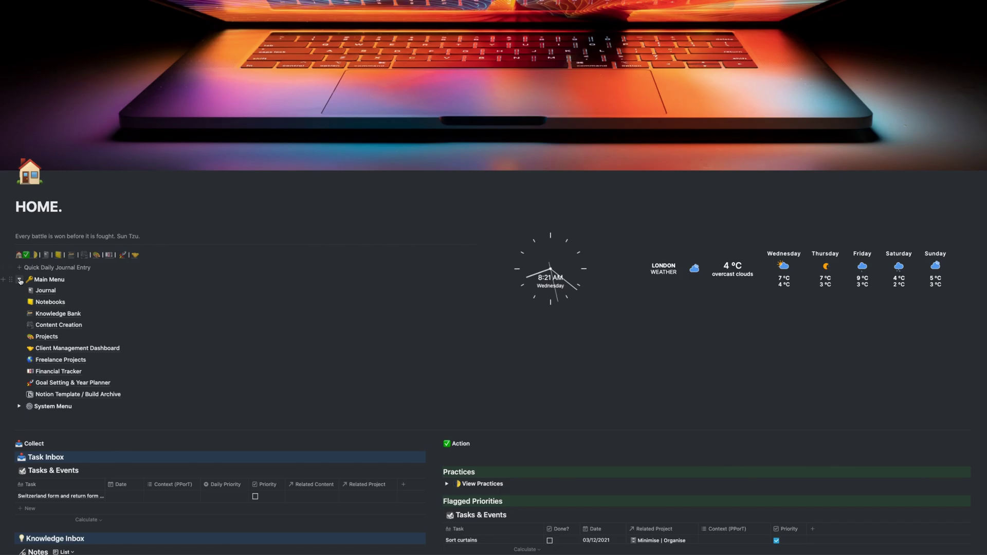
left_click(20, 280)
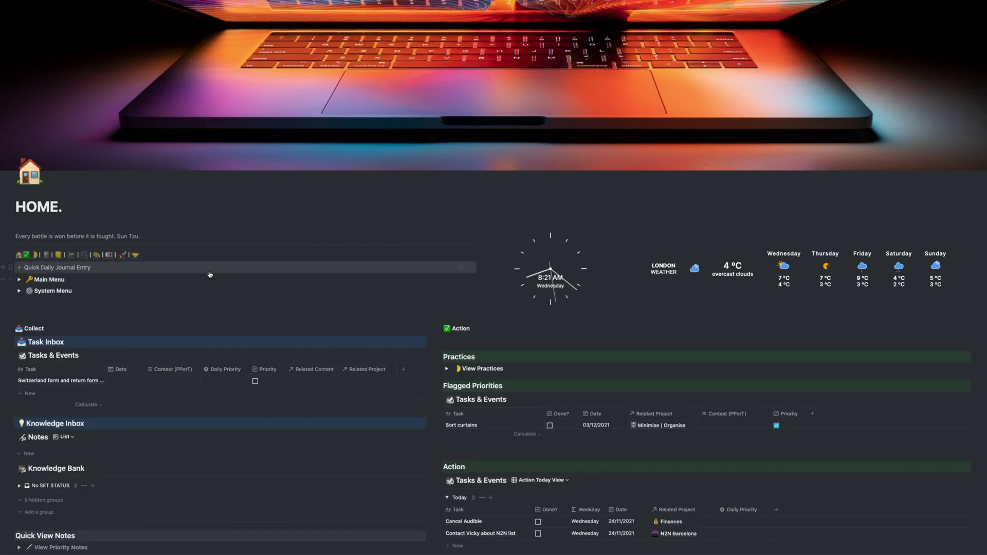